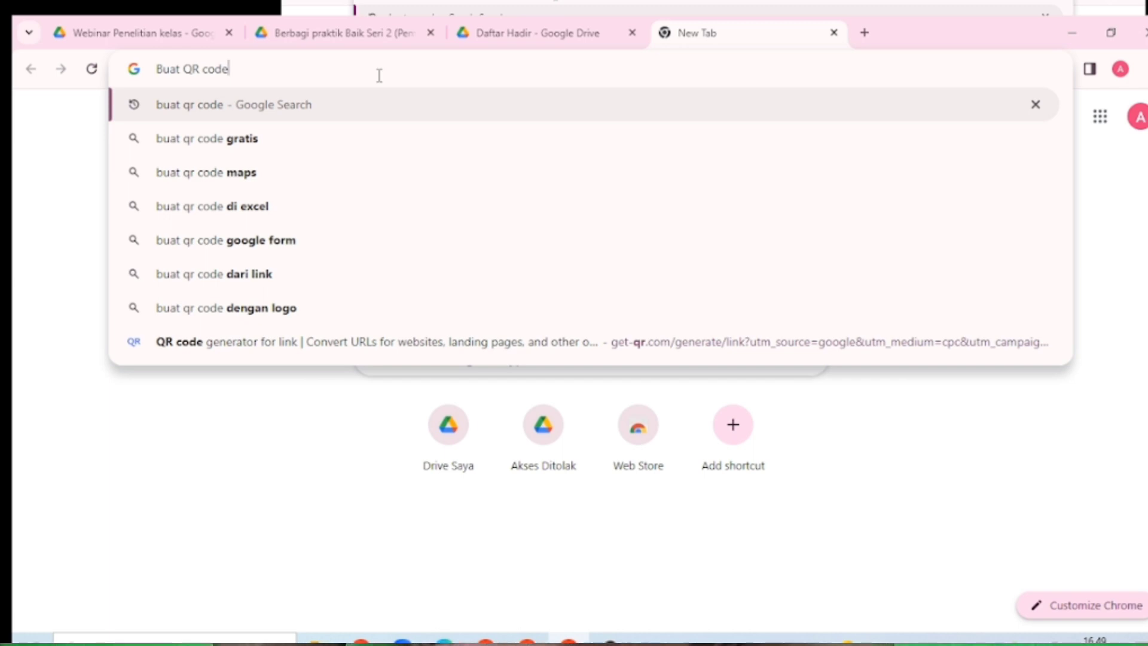
# Run the Google search for 'buat qr code' and browse the results for ME-QR
pyautogui.press('Return')
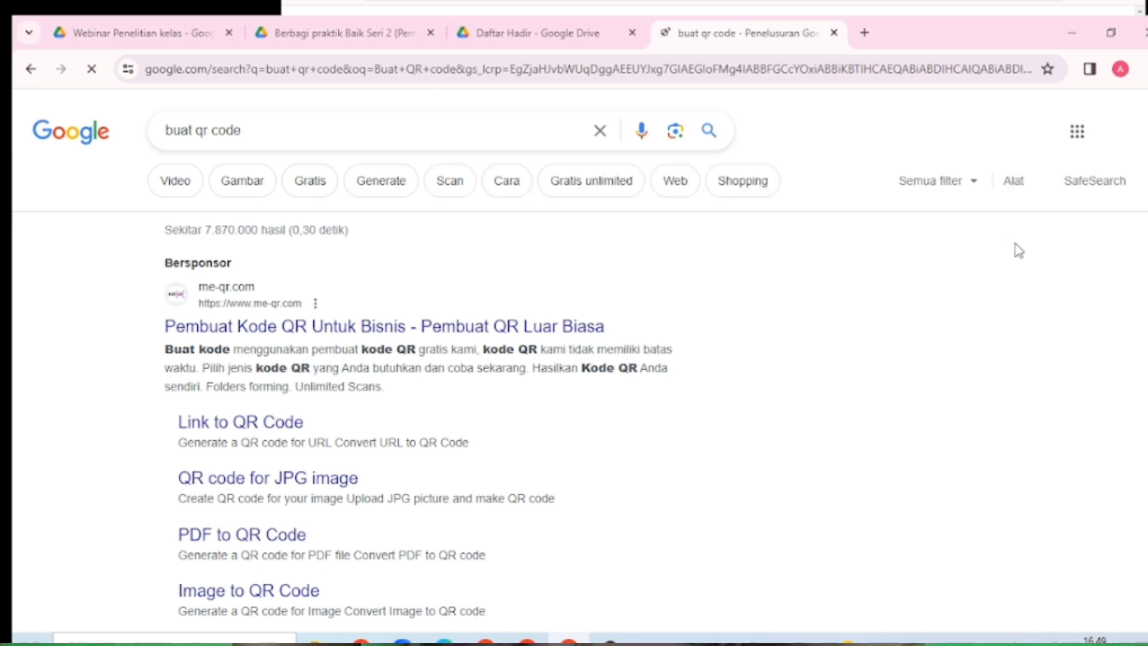
pyautogui.scroll(-3, 1018, 251)
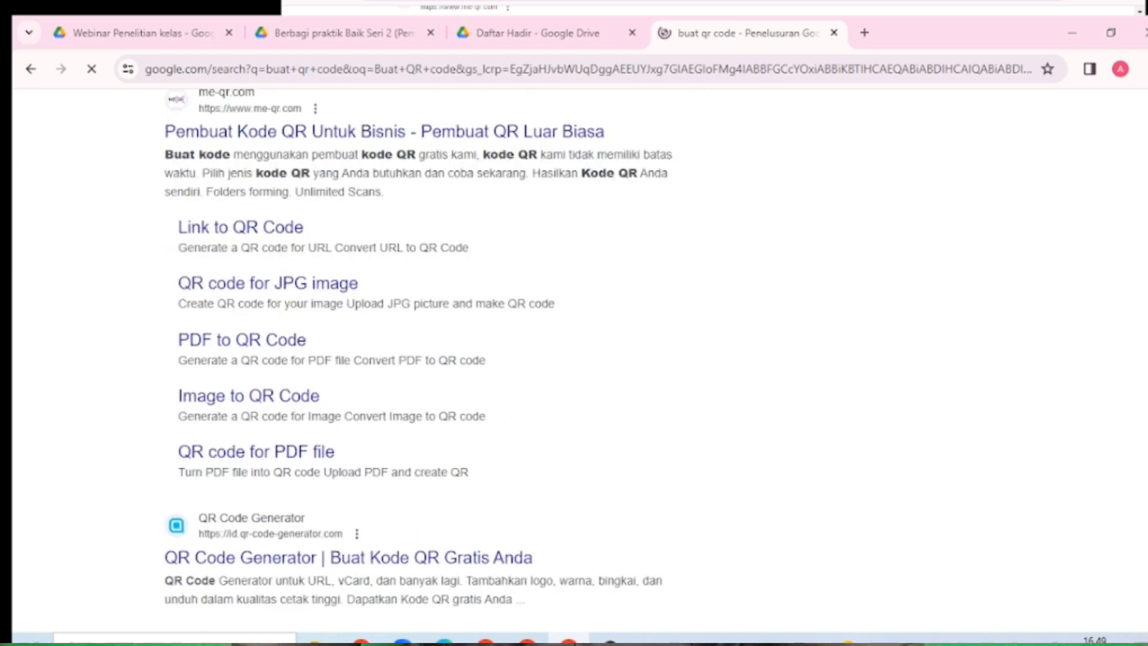
pyautogui.scroll(1, 466, 359)
pyautogui.scroll(-3, 467, 358)
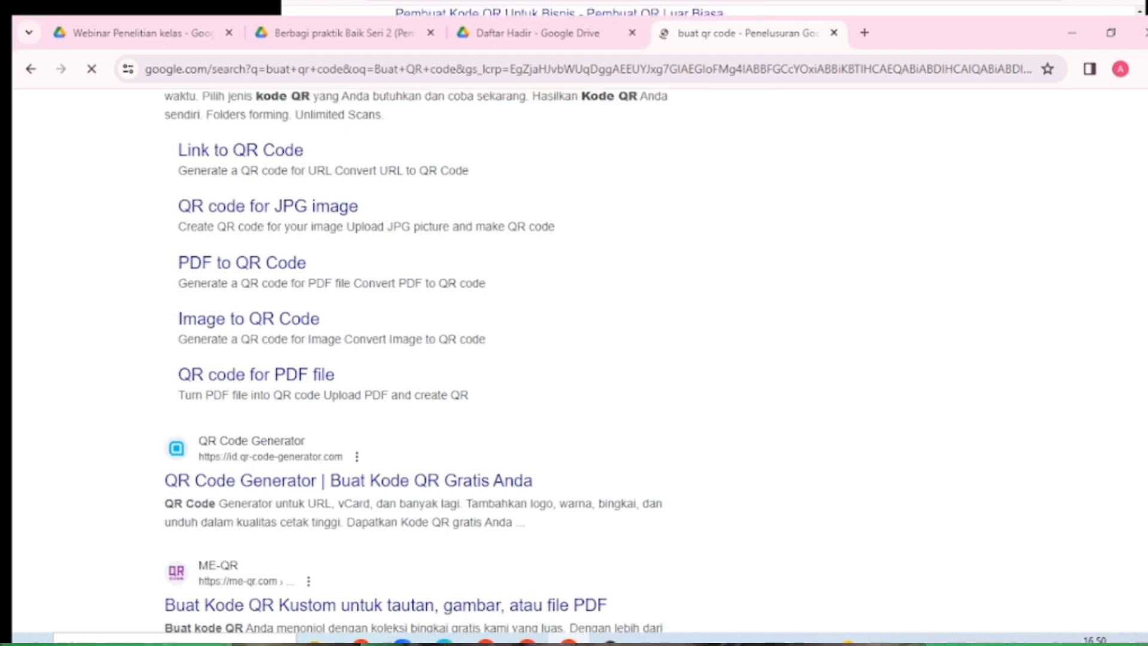
pyautogui.scroll(1, 418, 359)
pyautogui.scroll(4, 486, 303)
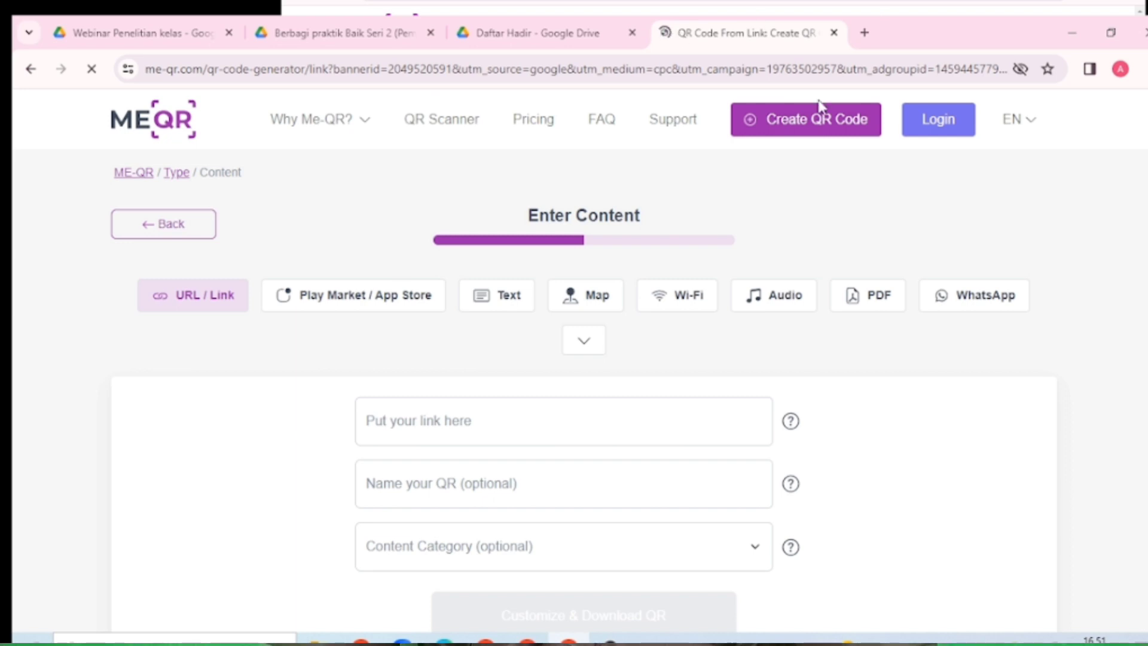
pyautogui.click(782, 134)
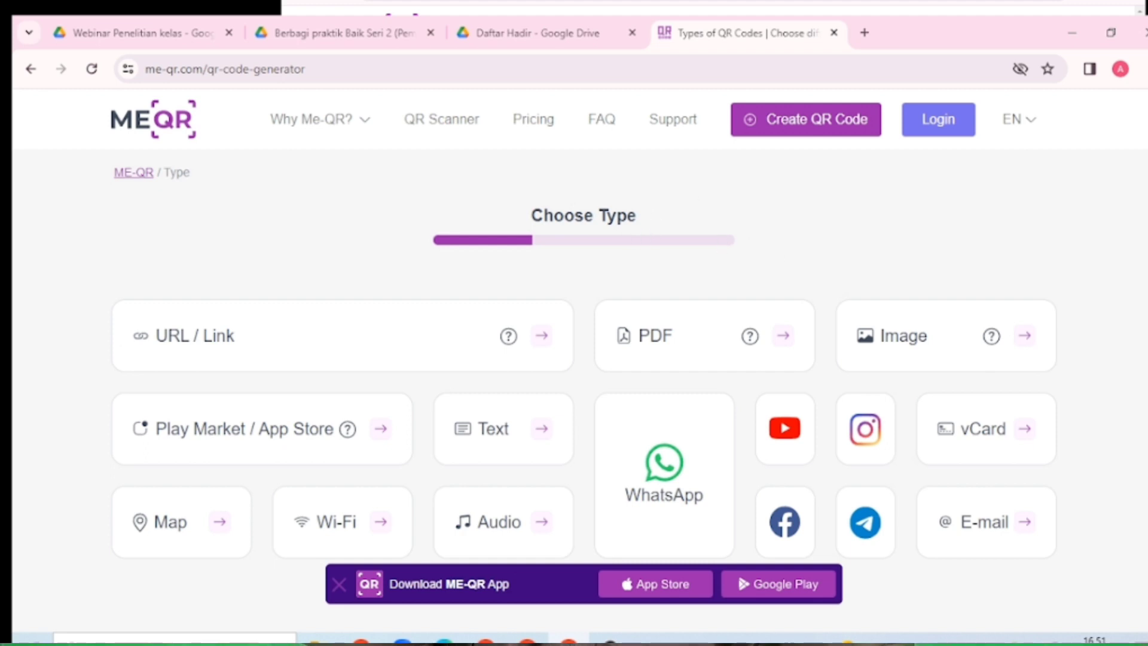
pyautogui.scroll(-6, 584, 395)
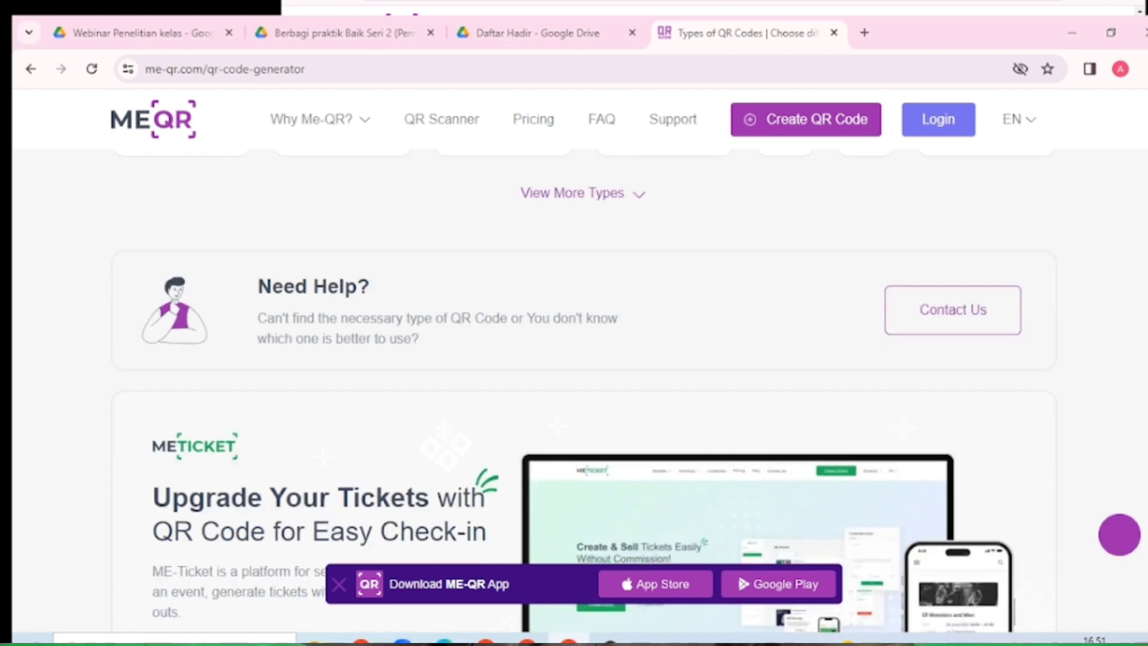
pyautogui.scroll(6, 583, 359)
pyautogui.scroll(1, 366, 294)
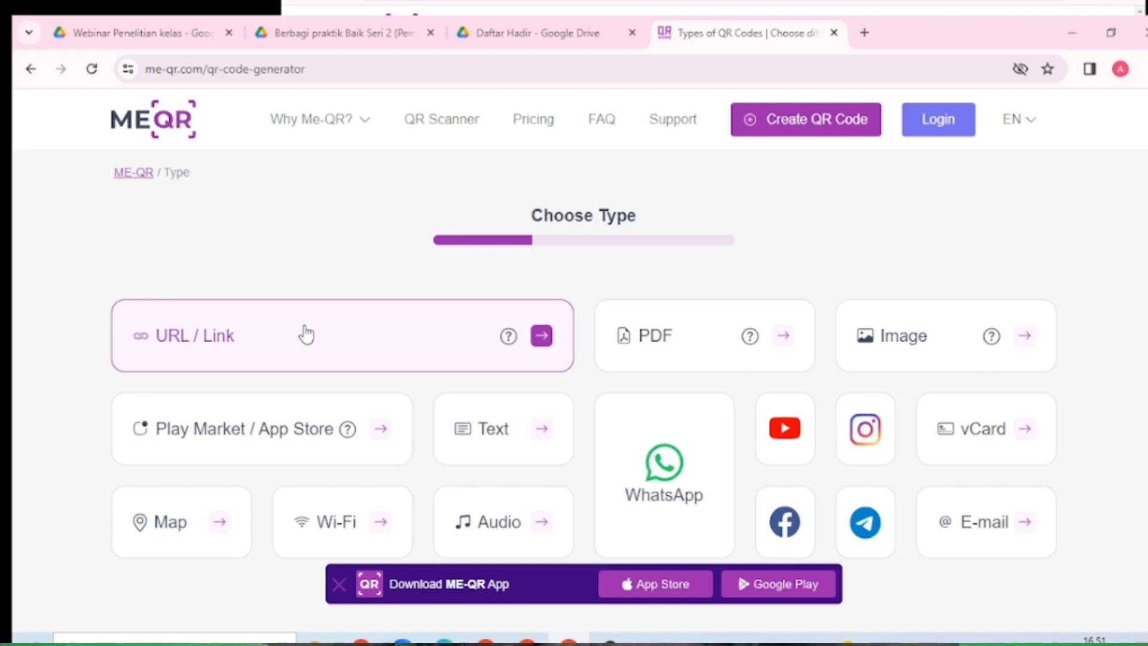
pyautogui.click(306, 335)
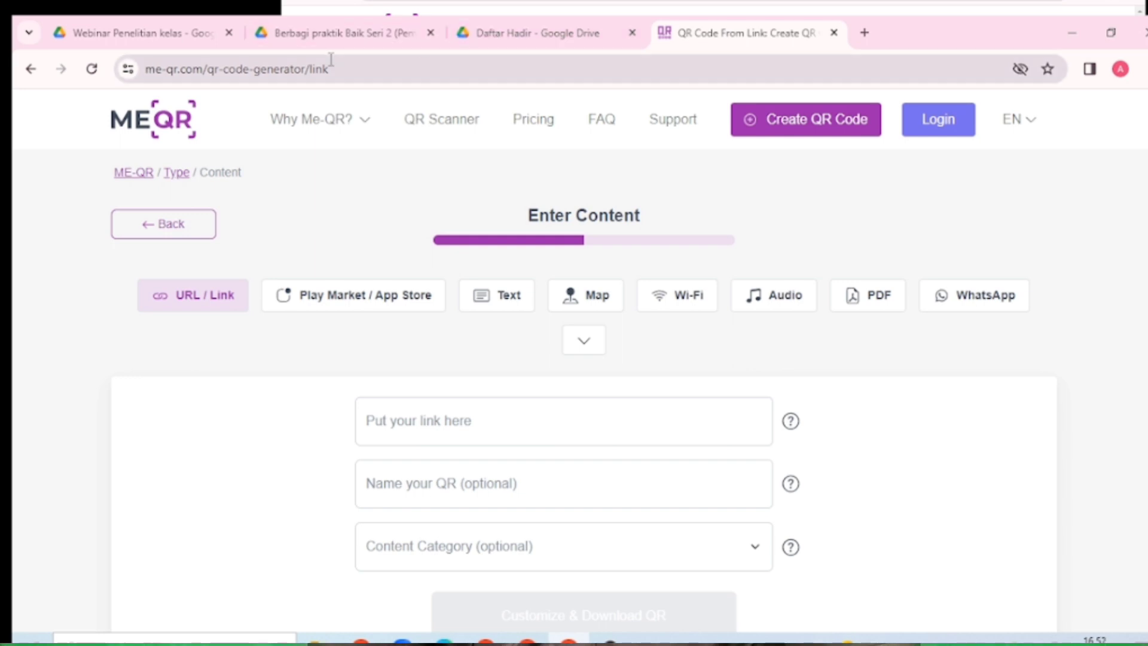
# In Google Drive, find the Berbagi praktik Baik Seri 2 folder under Drive Saya
pyautogui.click(498, 37)
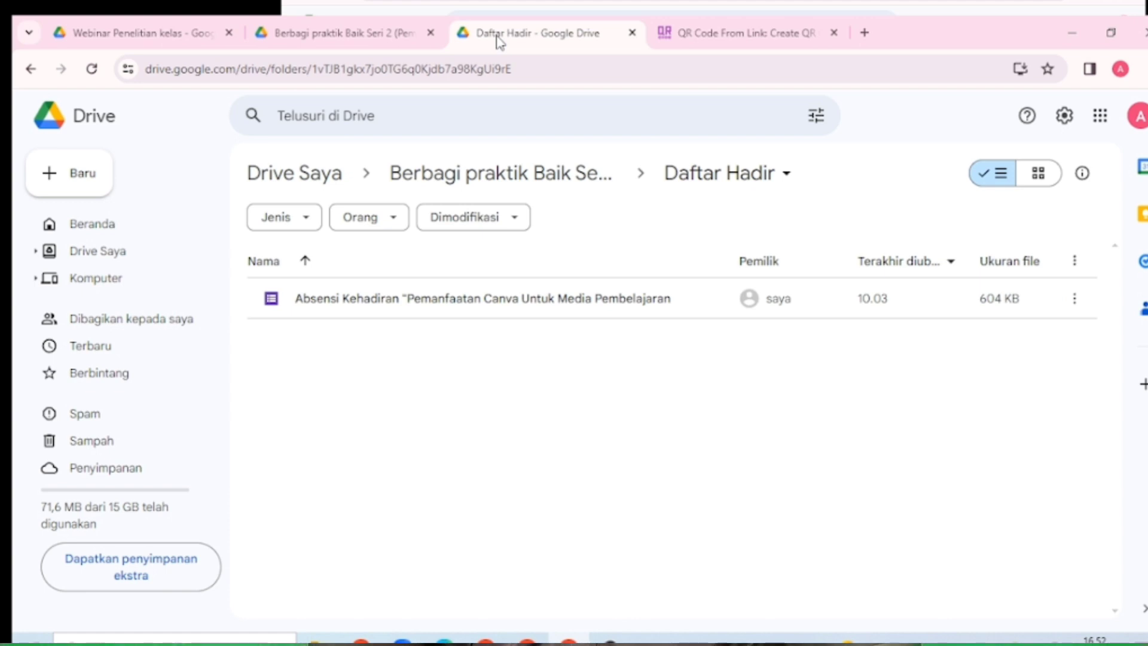
pyautogui.click(124, 237)
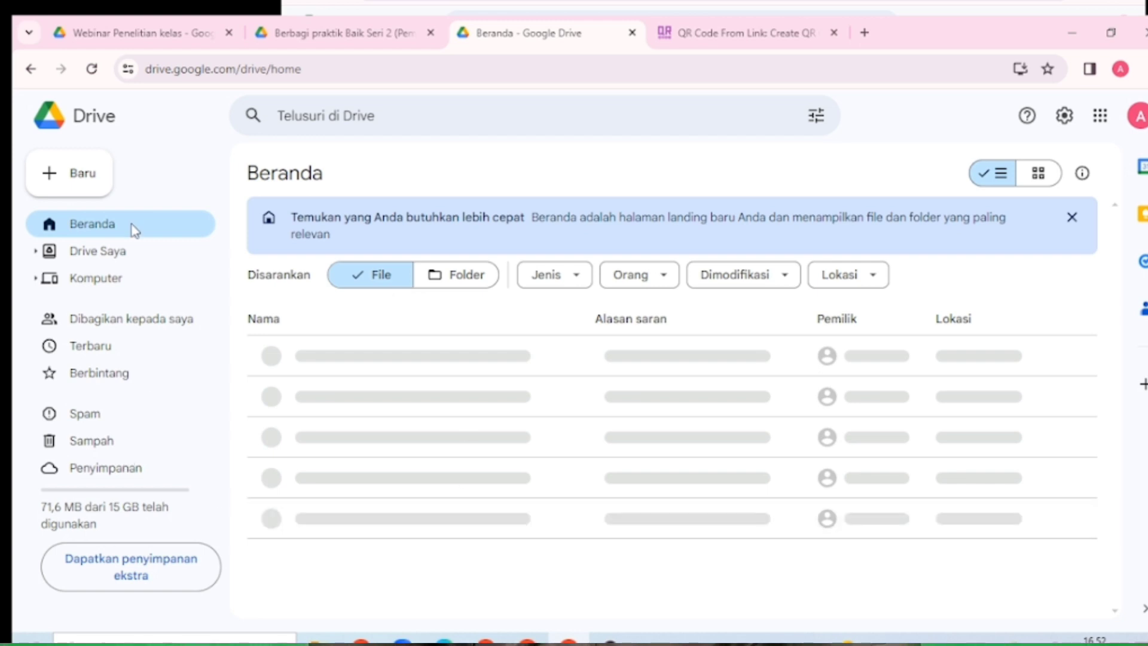
pyautogui.click(179, 262)
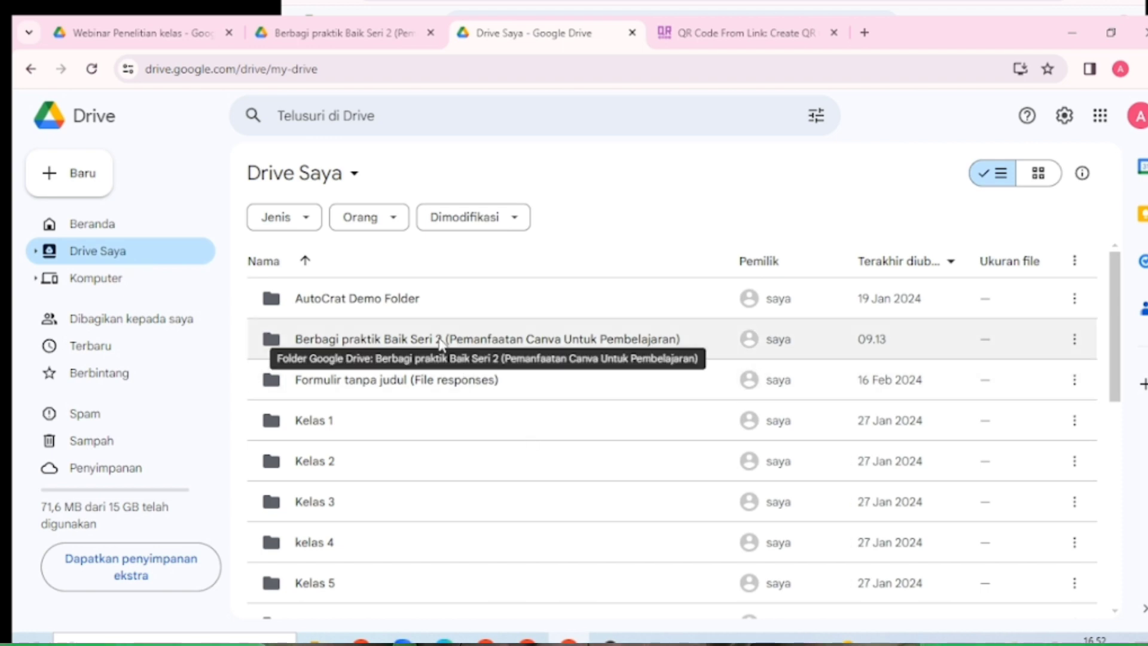
pyautogui.doubleClick(549, 343)
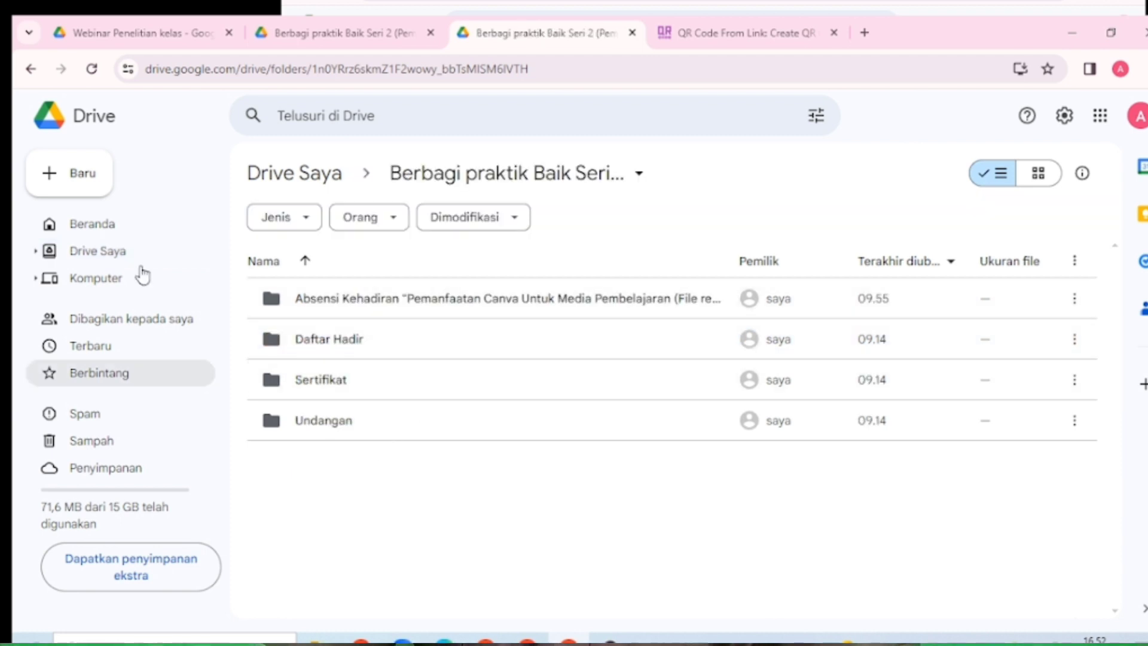
pyautogui.click(31, 70)
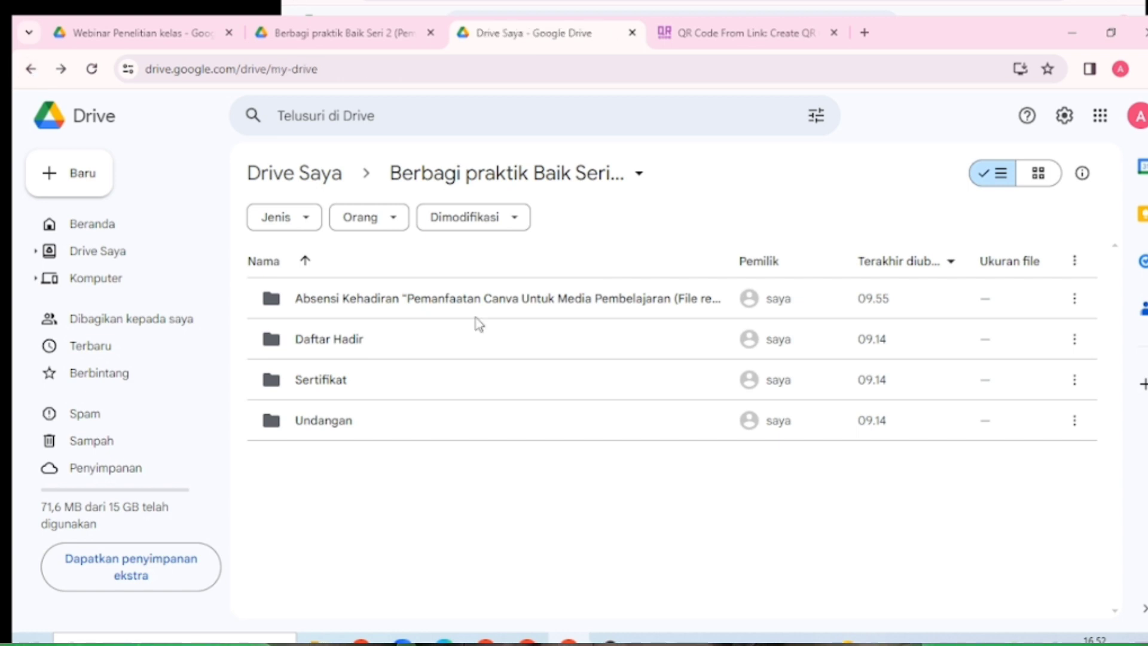
# Copy the Seri 2 folder's share link and return to the ME-QR form
pyautogui.click(1075, 340)
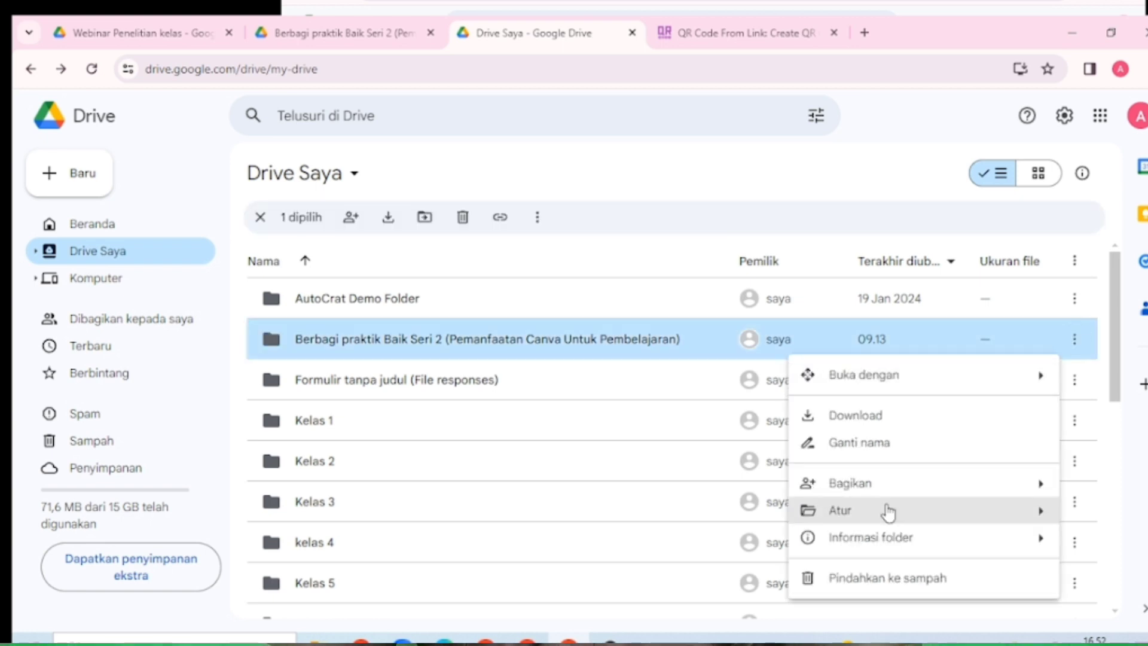
pyautogui.moveTo(886, 483)
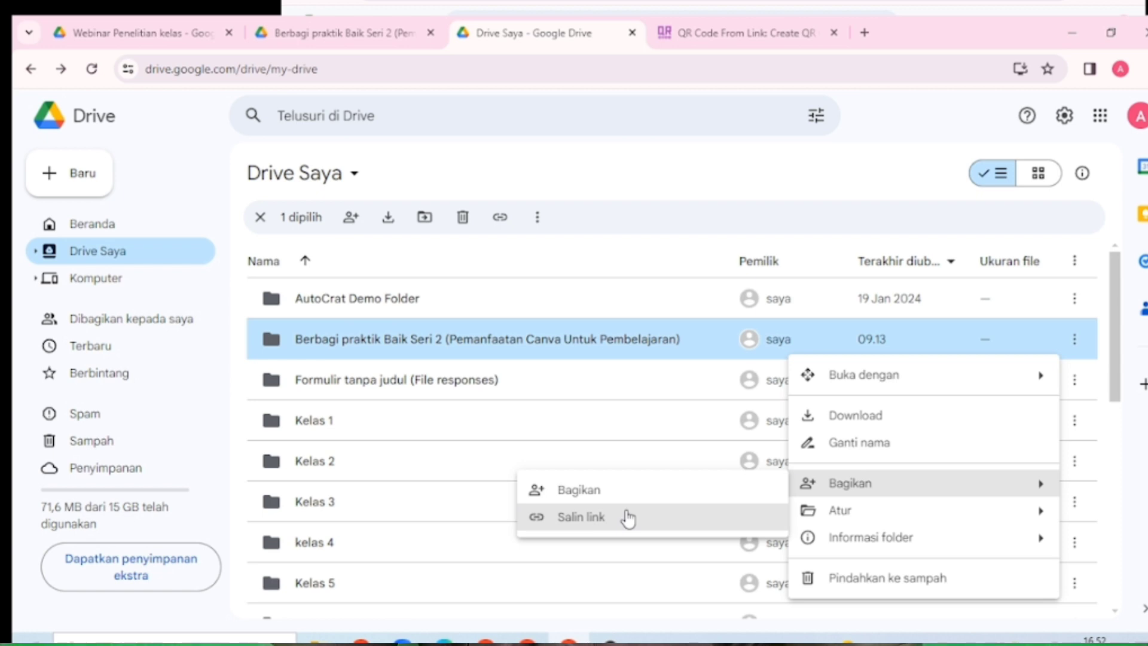
pyautogui.click(628, 518)
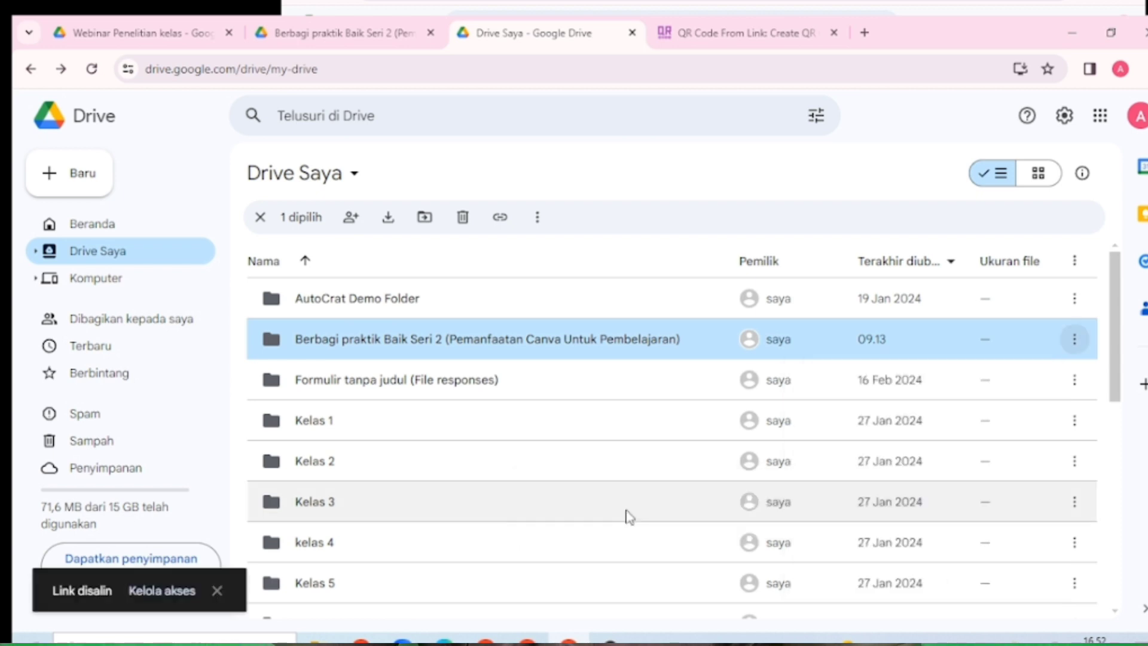
pyautogui.click(719, 33)
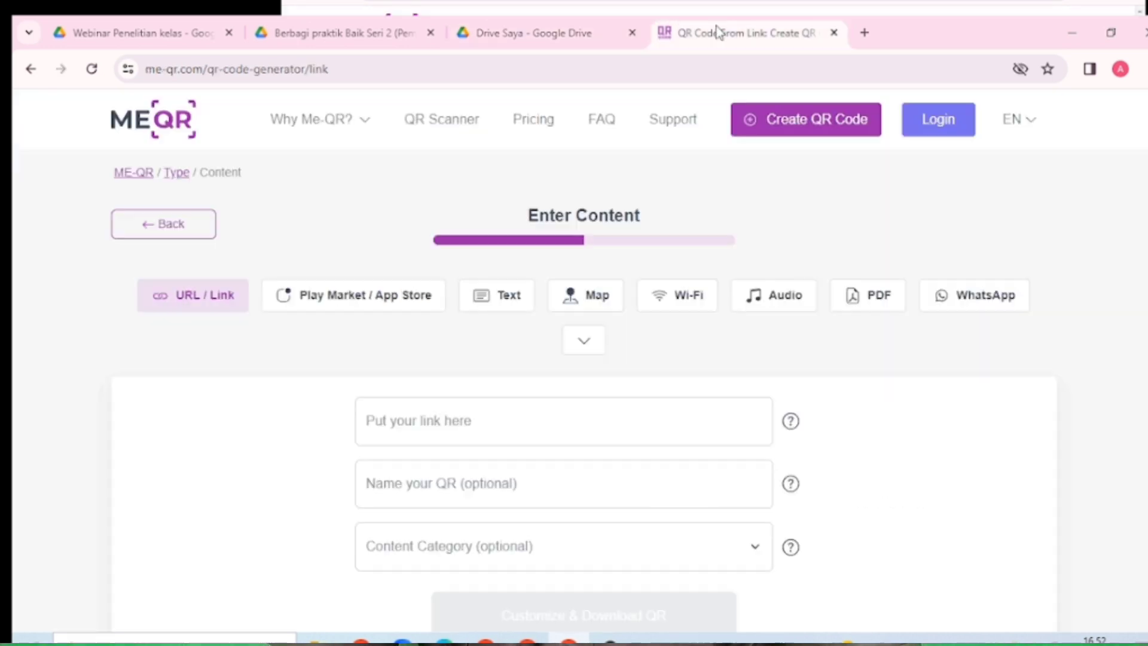
# Paste the Drive folder link and name the QR code 'Webinar Seri 2'
pyautogui.click(492, 432)
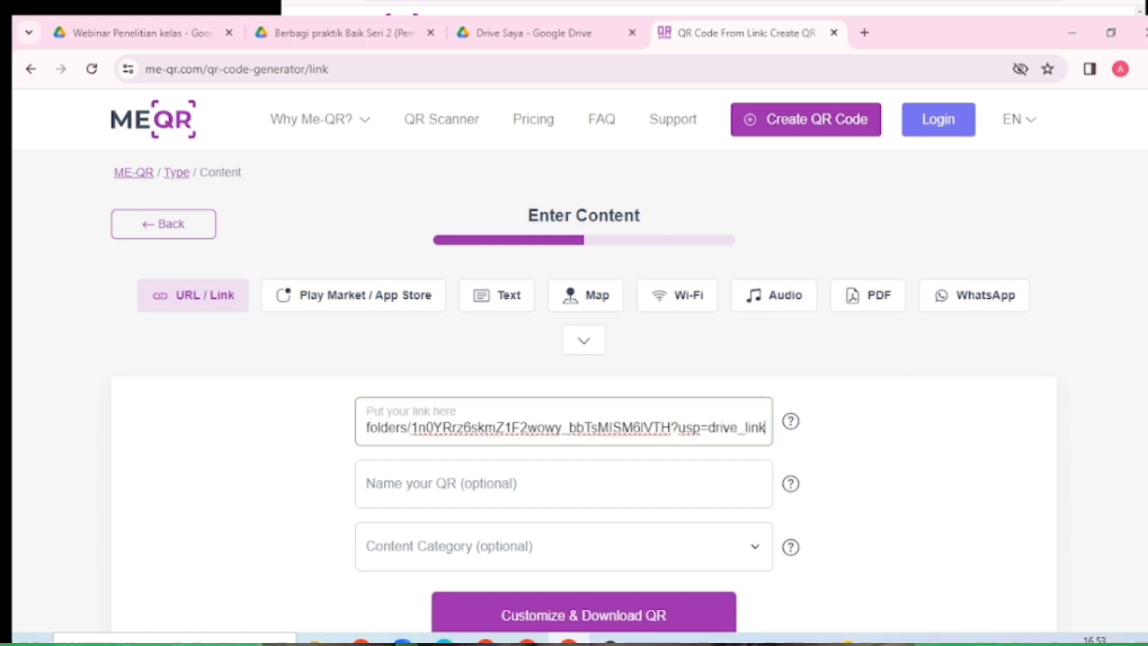
pyautogui.scroll(-2, 611, 305)
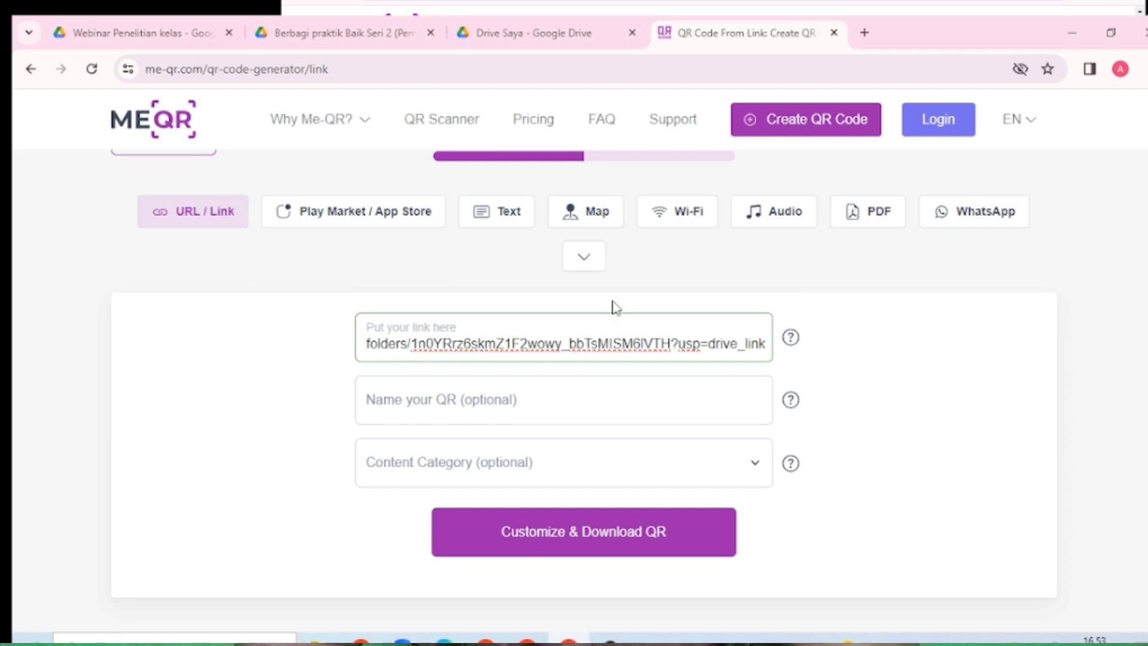
pyautogui.click(553, 408)
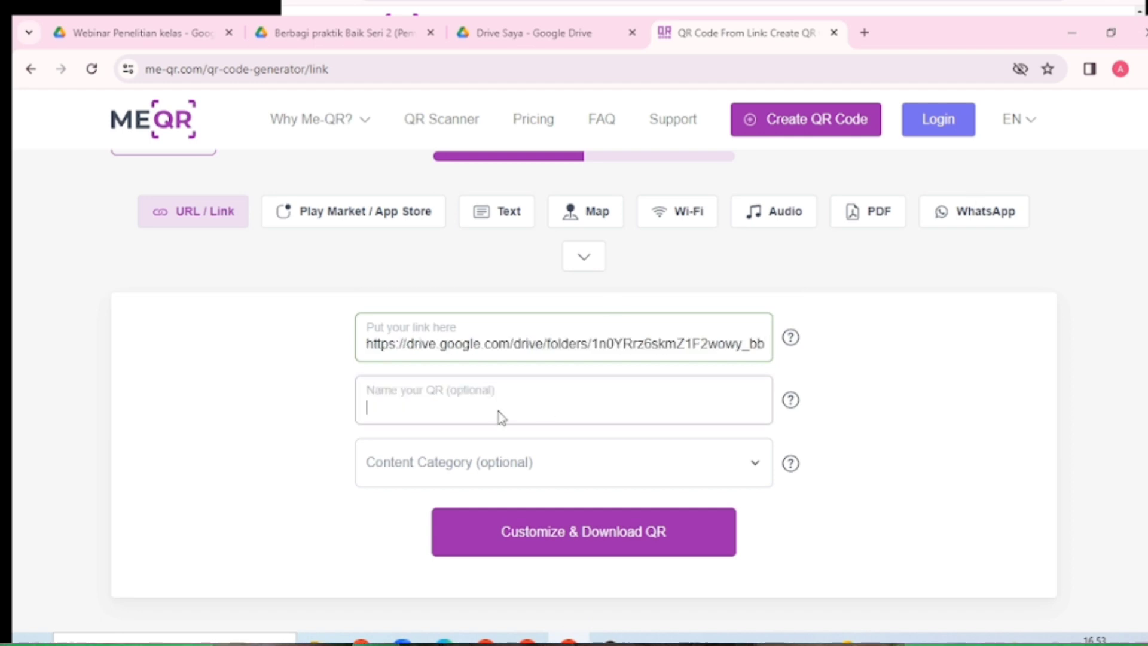
pyautogui.write('Web')
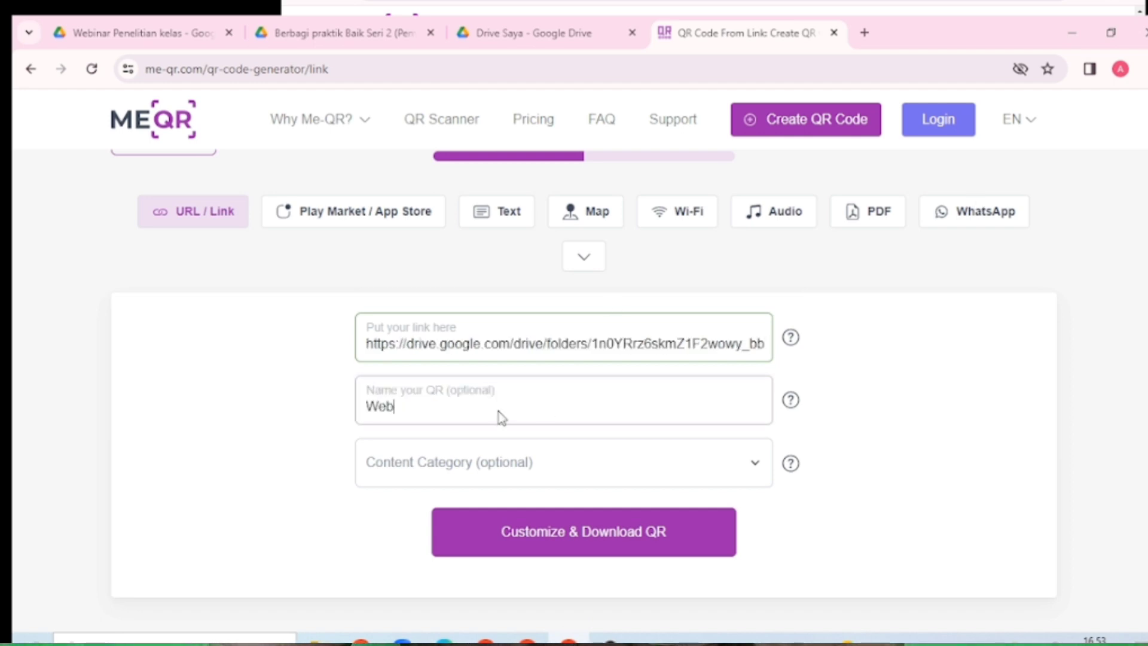
pyautogui.write('inar Seri 2')
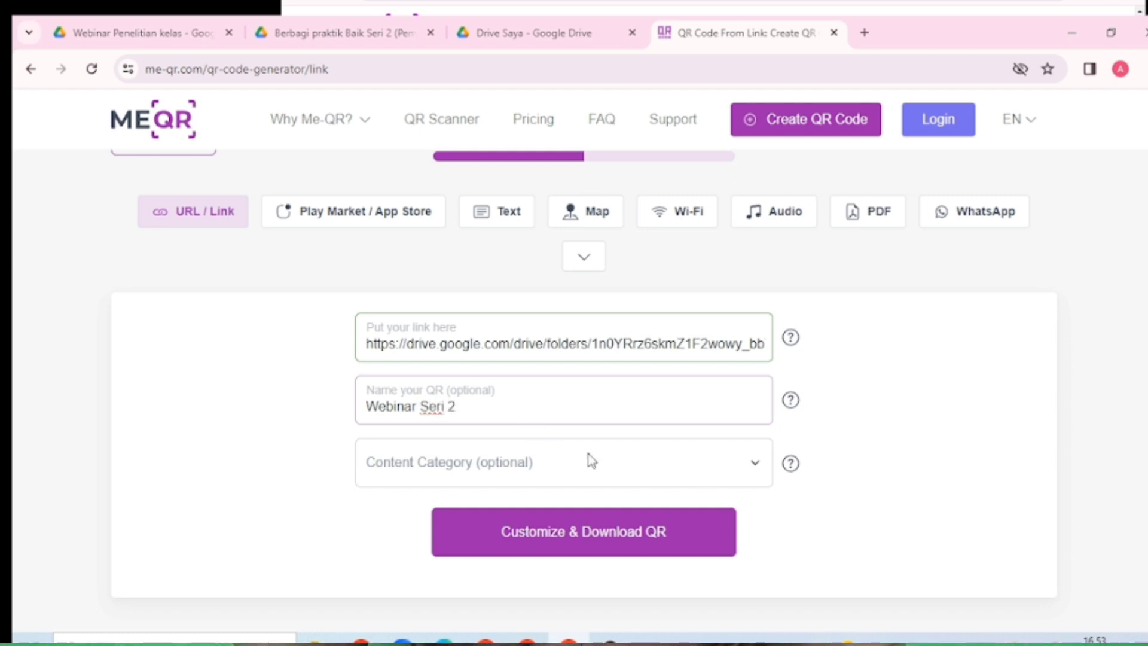
# Choose Education as the content category and proceed to Customize & Download QR
pyautogui.click(762, 466)
pyautogui.scroll(-1, 611, 352)
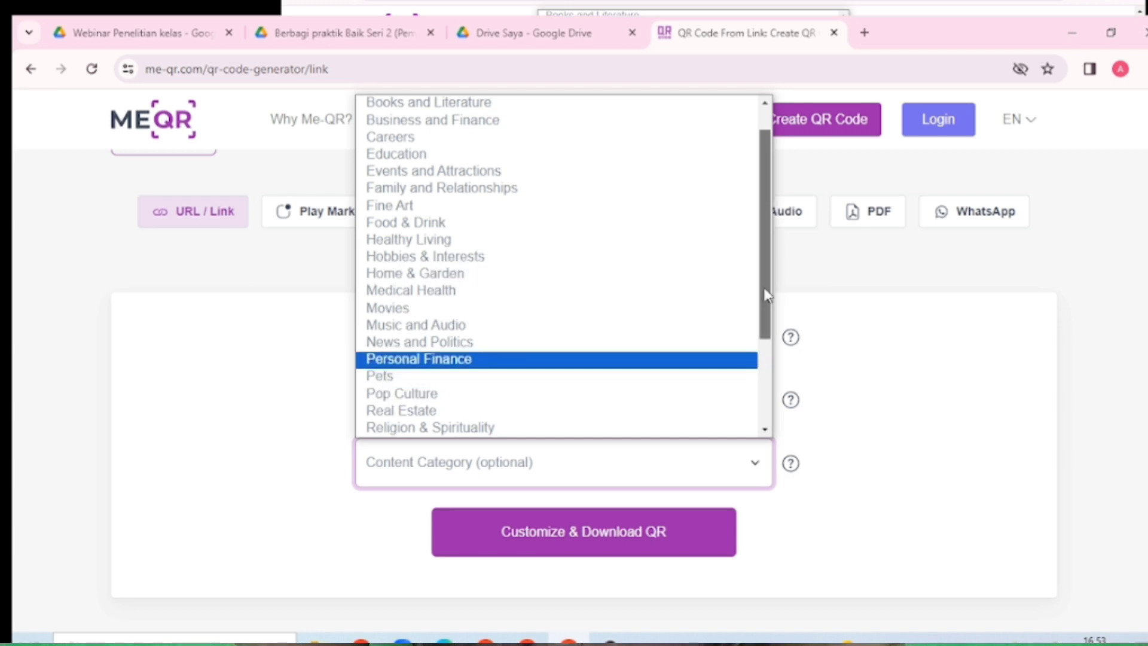
pyautogui.scroll(1, 768, 196)
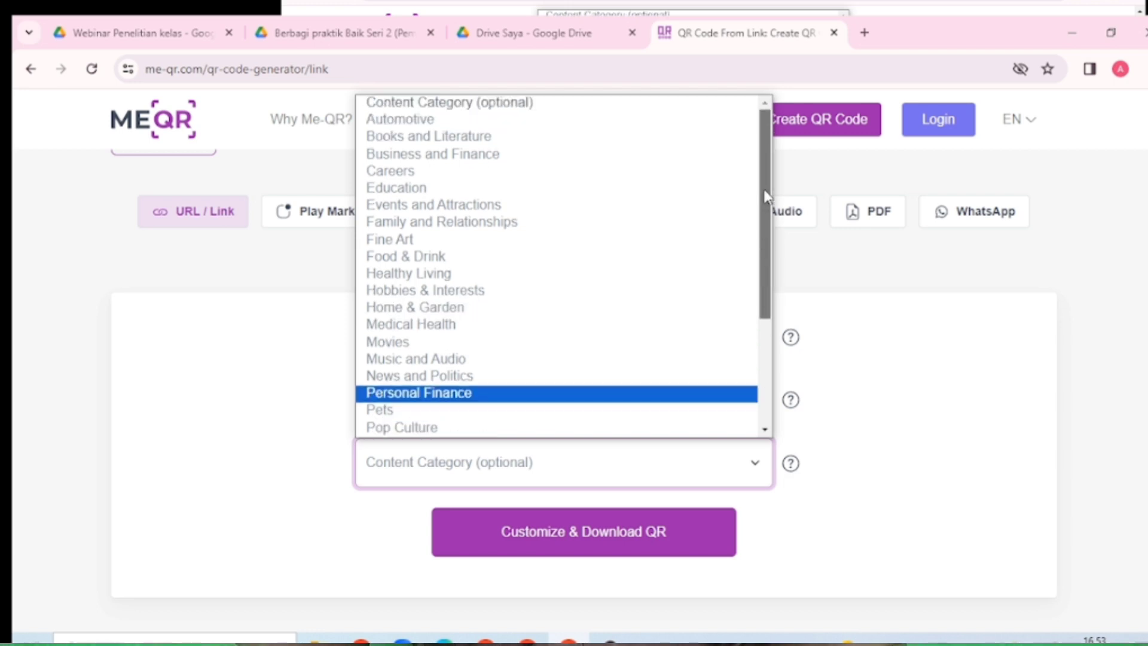
pyautogui.click(426, 186)
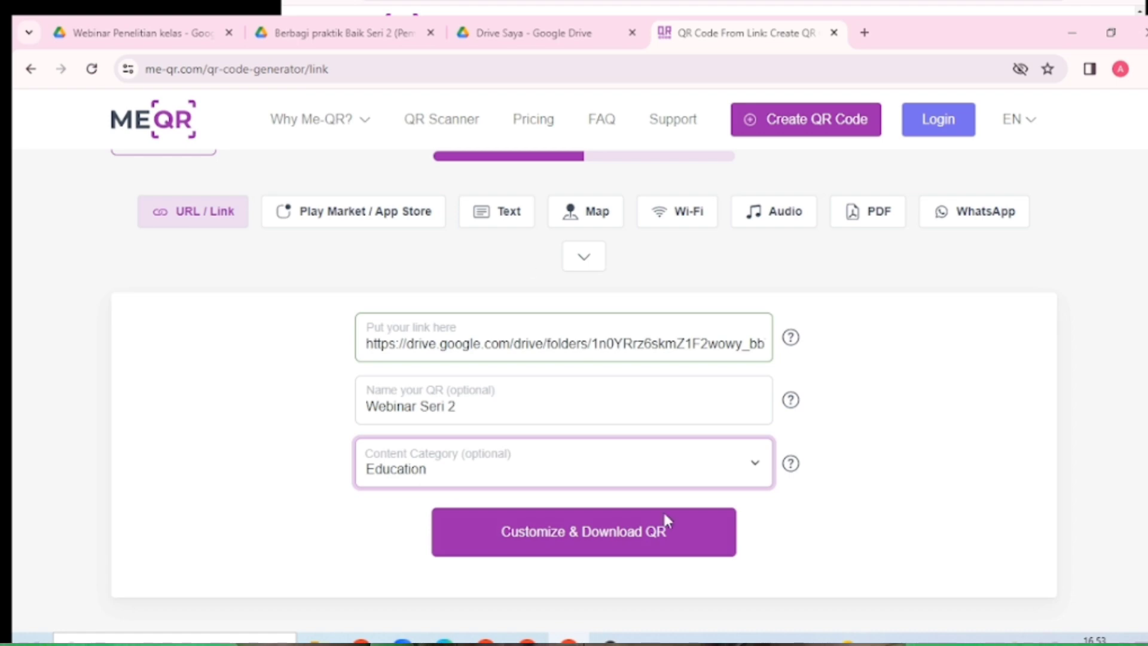
pyautogui.scroll(-8, 584, 388)
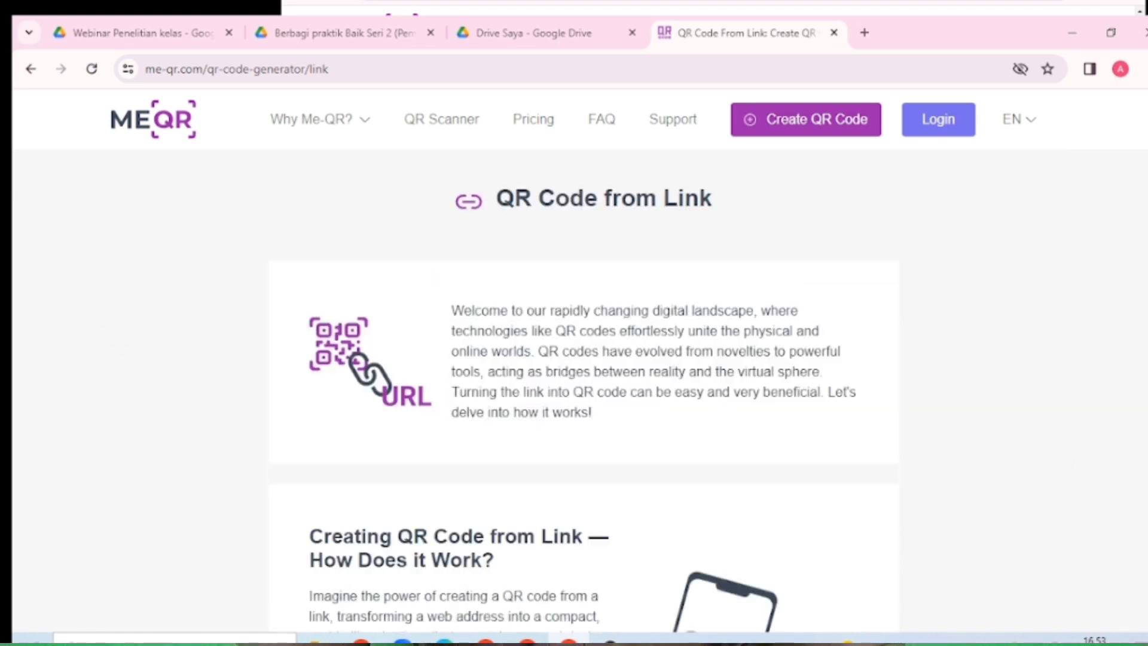
pyautogui.scroll(-5, 584, 389)
pyautogui.scroll(1, 584, 389)
pyautogui.scroll(-8, 583, 389)
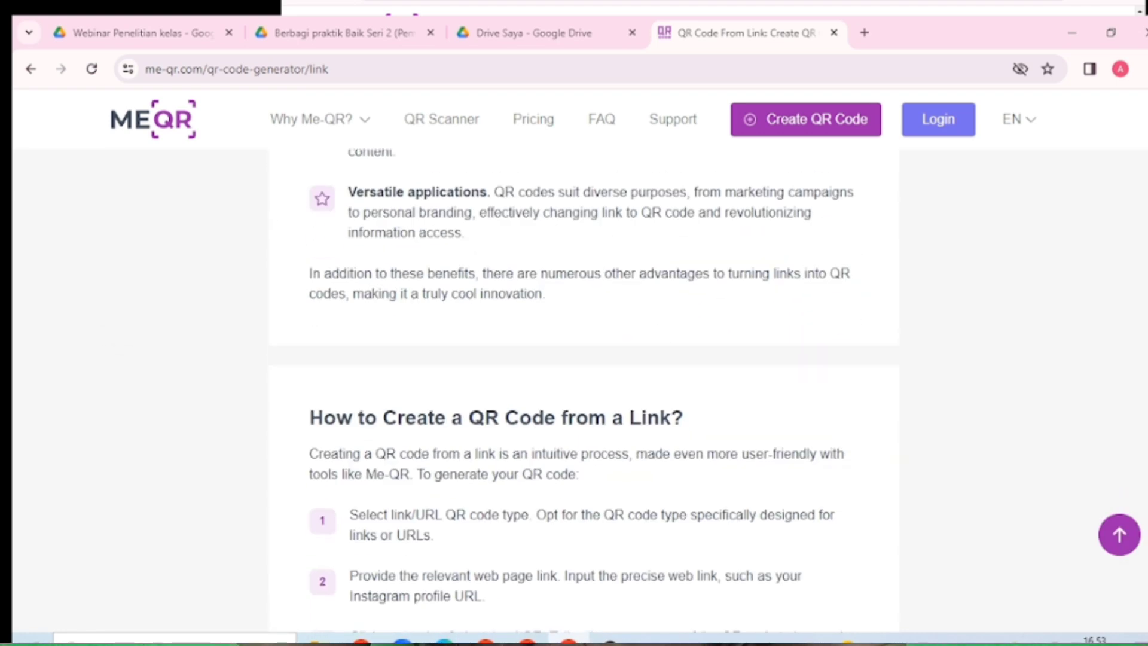
pyautogui.scroll(15, 584, 388)
pyautogui.scroll(-4, 584, 388)
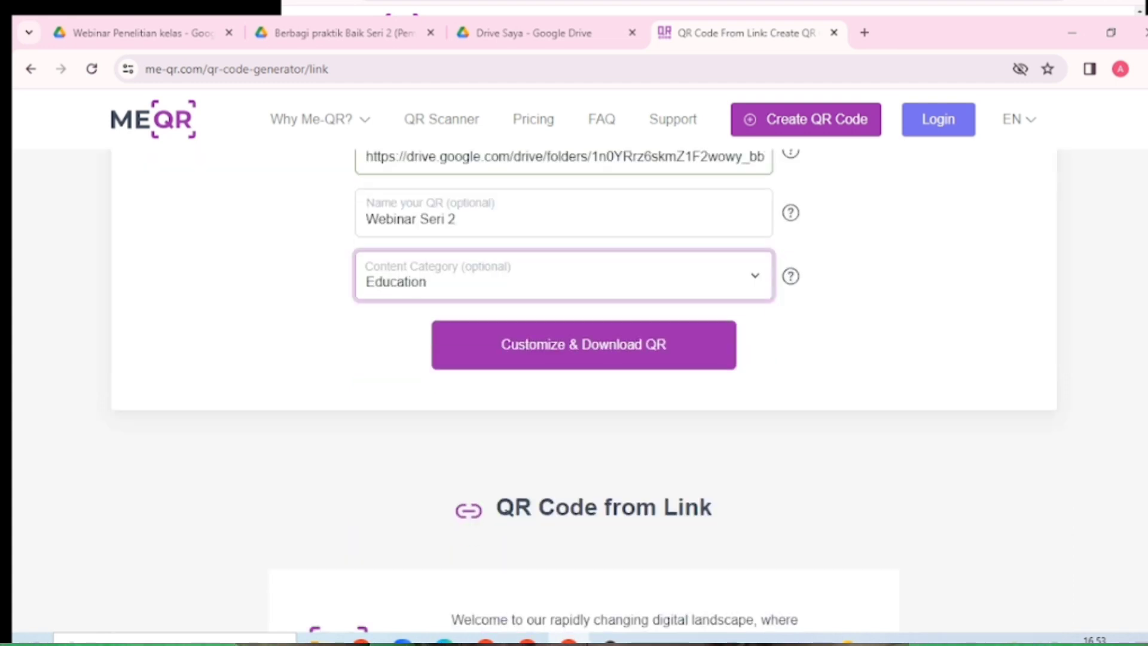
pyautogui.click(595, 340)
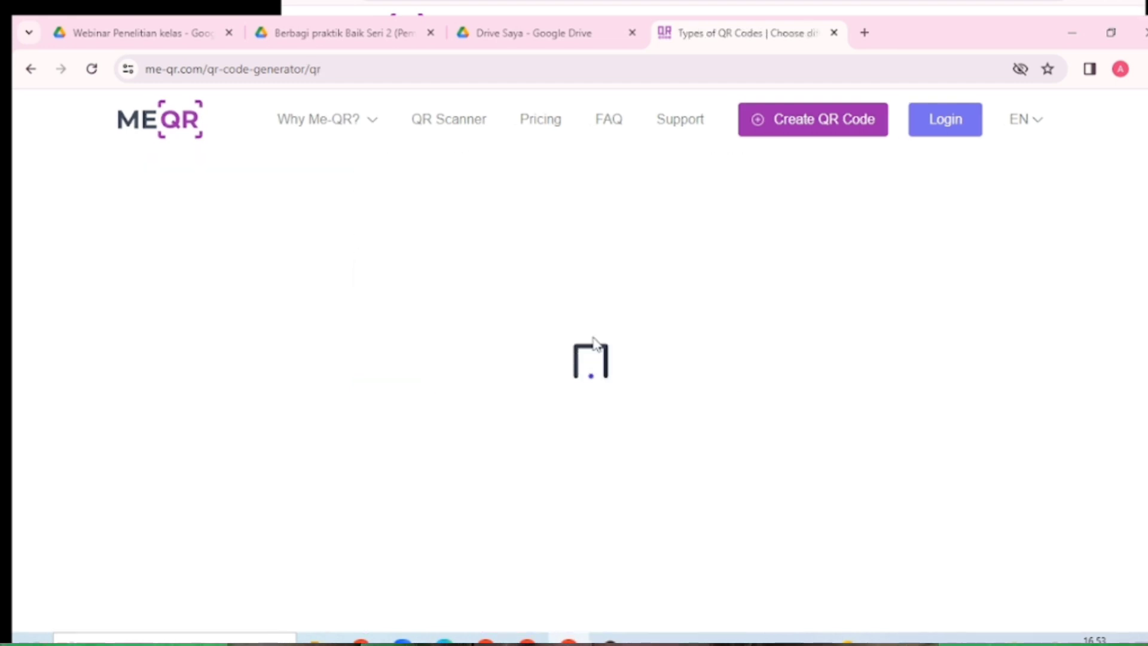